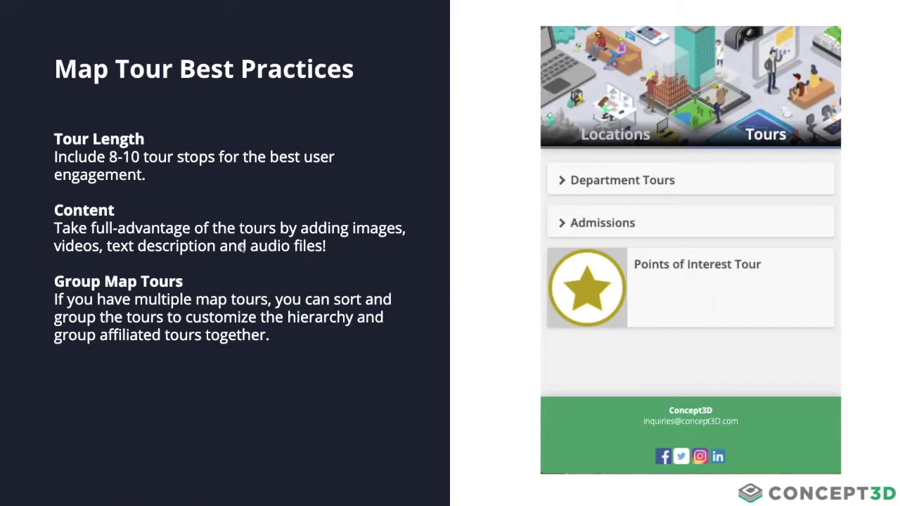
Advance to the Demo slide, end the slideshow and switch to the Concept3D University map CMS.
key("Right")
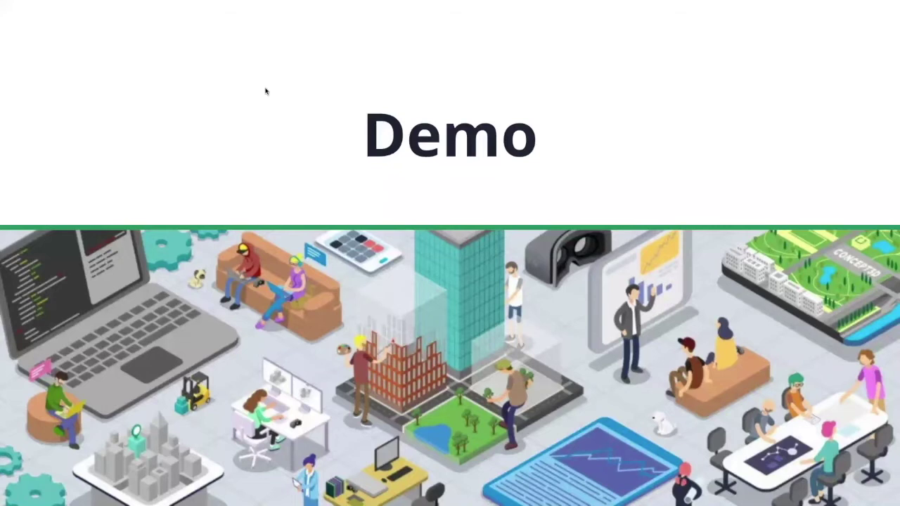
mouse_move(216, 25)
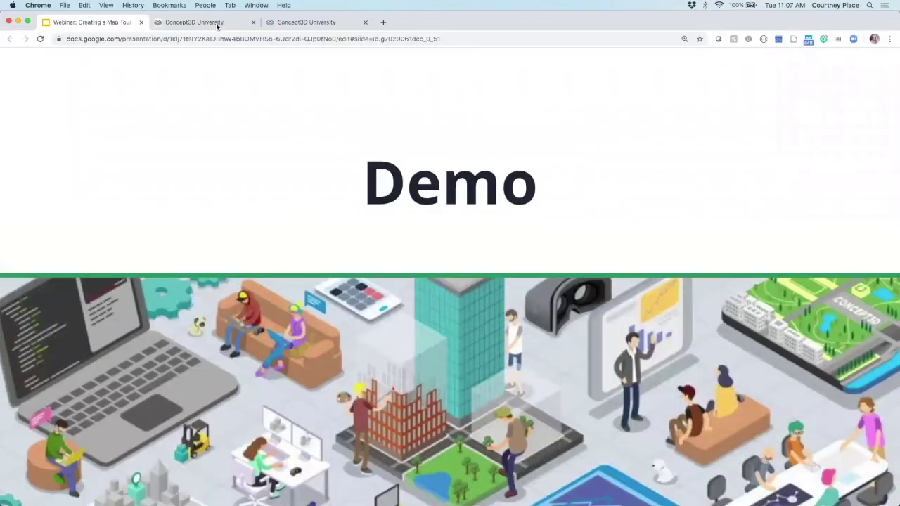
key("Escape")
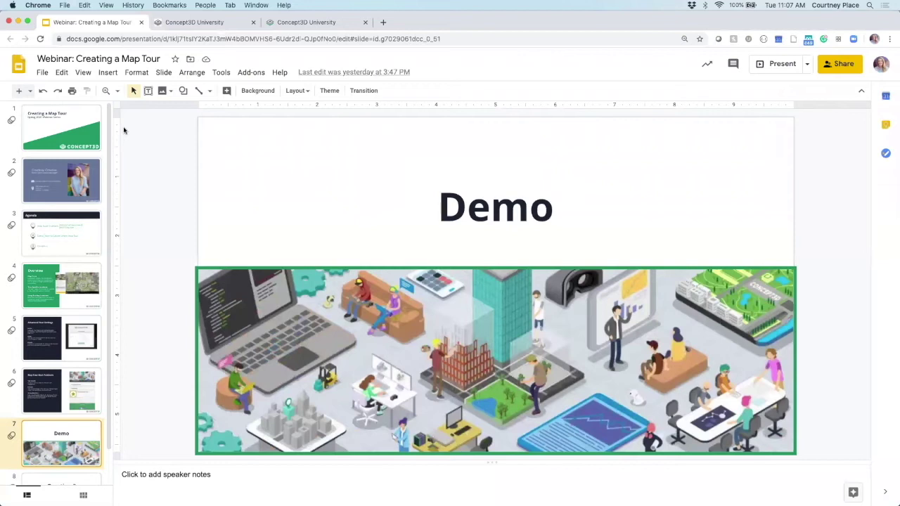
key("ctrl+Tab")
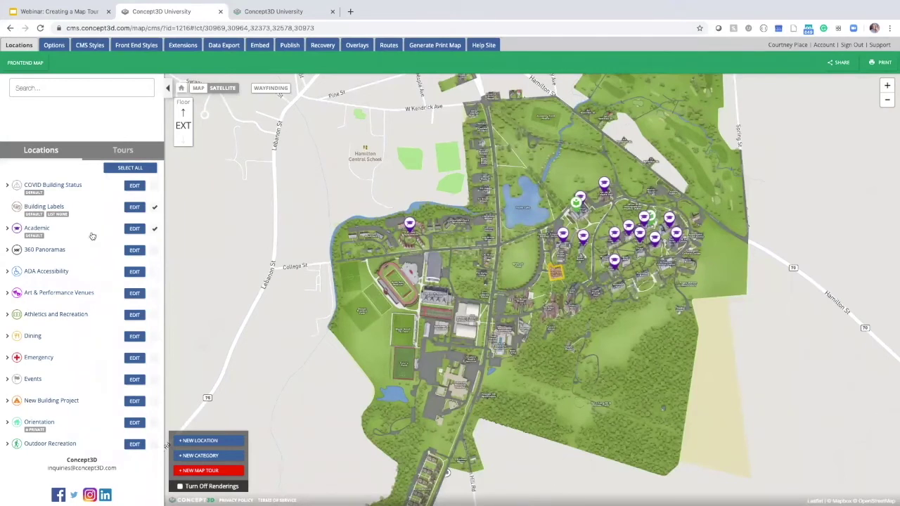
Start a new map tour and set its default zoom to the area around Taylor Lake.
left_click(156, 230)
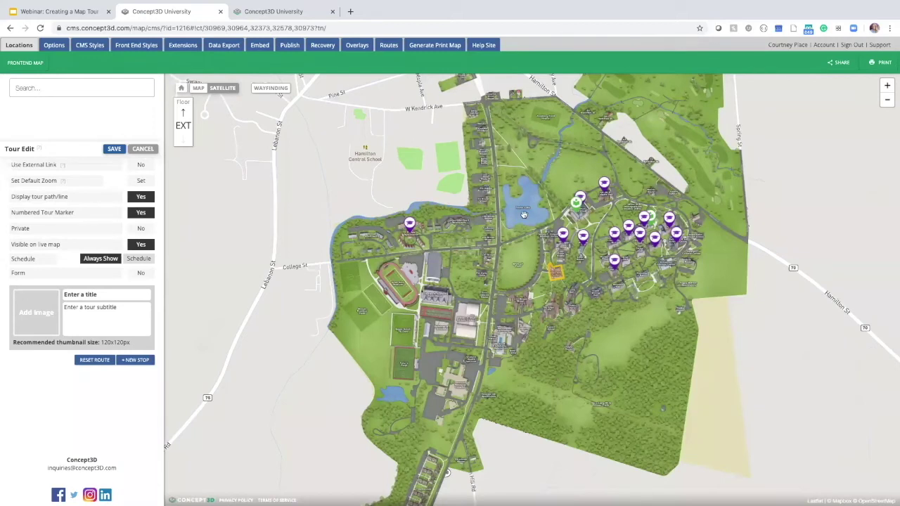
left_click(147, 180)
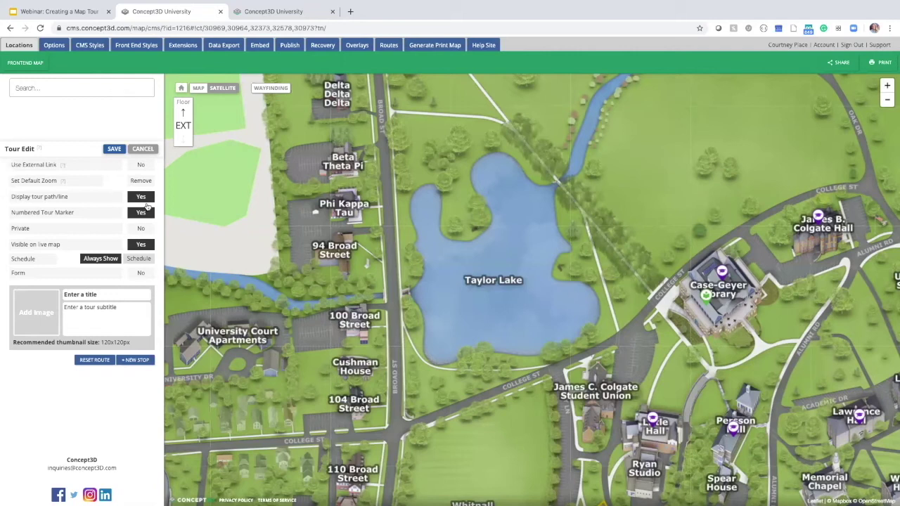
left_click(140, 272)
scroll(11, 294, "down", 1)
Title the tour "Campus Tour" and enter the subtitle "Check out the top 10 spots on campus!".
left_click(90, 295)
type("Campus To")
type("ur")
key("Tab")
type("Check out the top 10 spots on campus!")
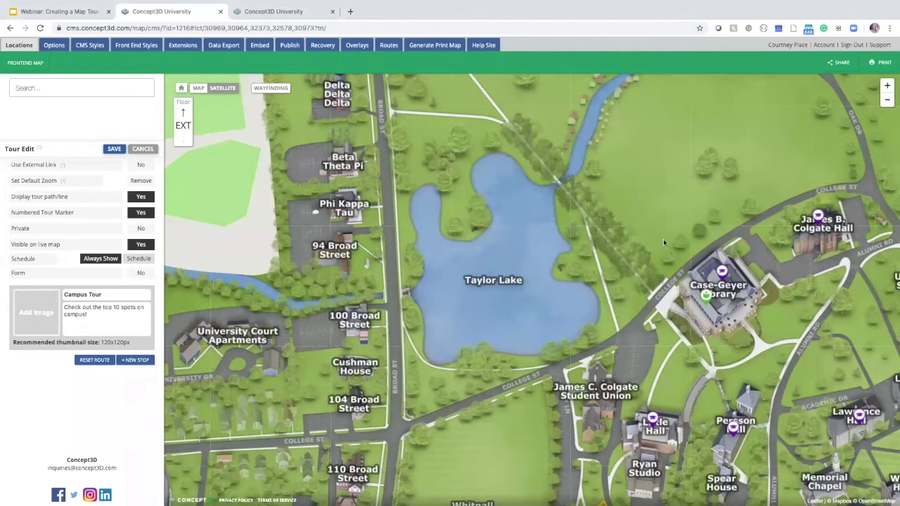
Add the Thumbnail file from the Desktop as the tour's image.
left_click(36, 312)
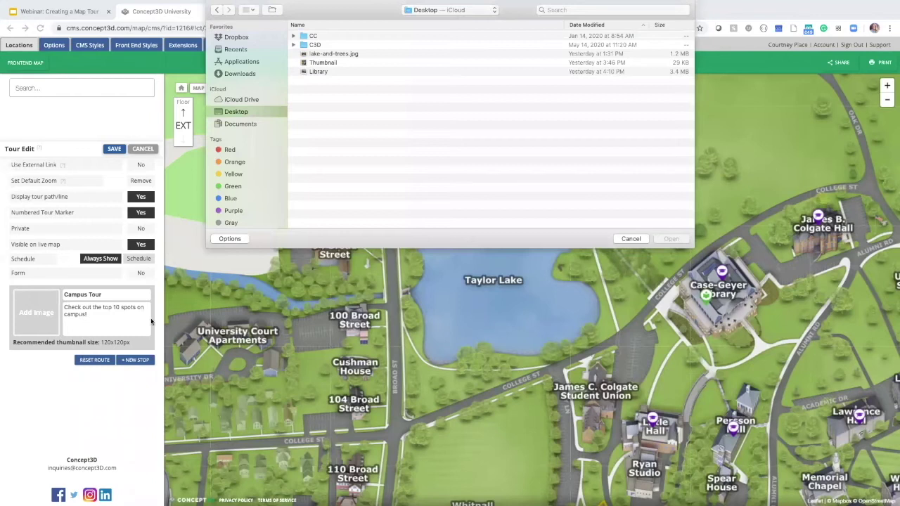
key("t")
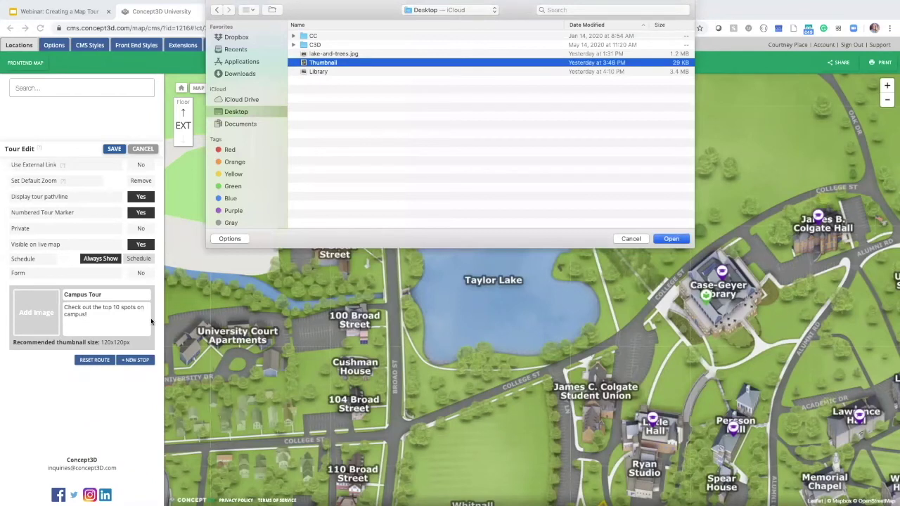
key("Return")
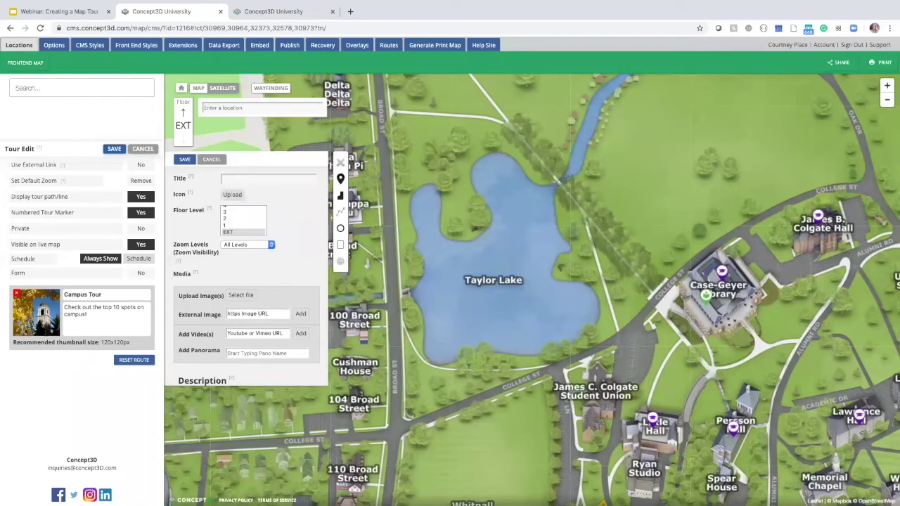
Title the new tour stop "Taylor Lake" and upload lake-and-trees.jpg as its image.
type("Taylor L")
type("ake")
scroll(296, 211, "down", 1)
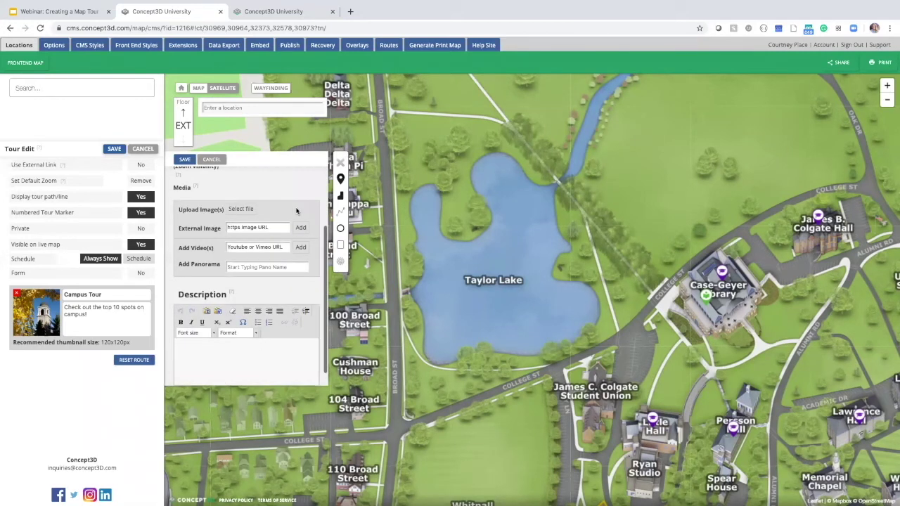
left_click(296, 211)
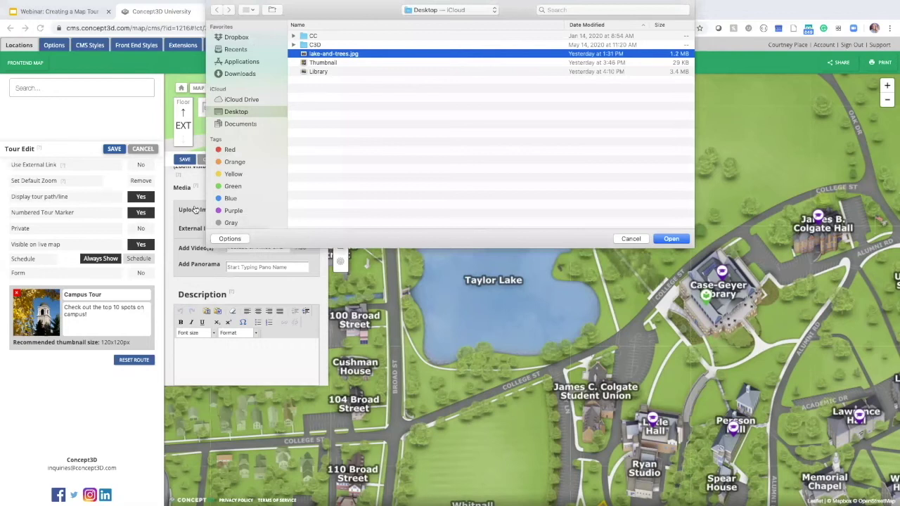
key("Return")
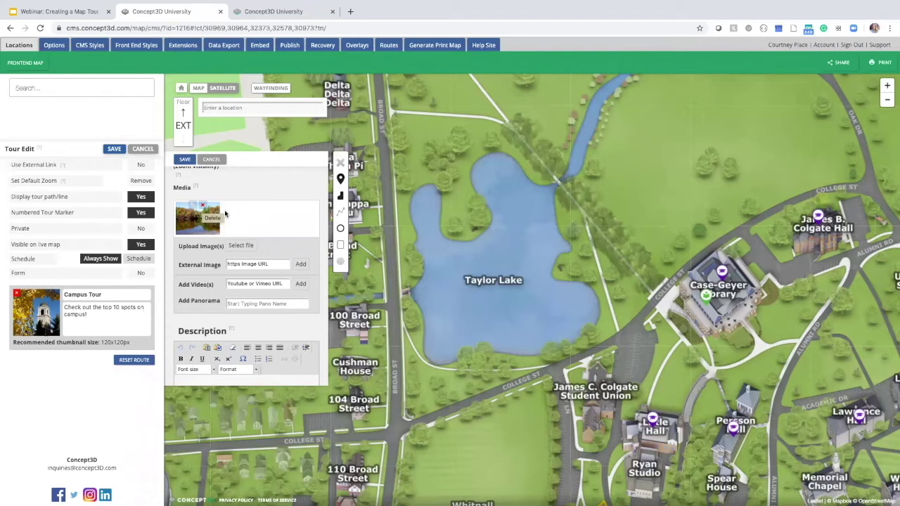
left_click(224, 214)
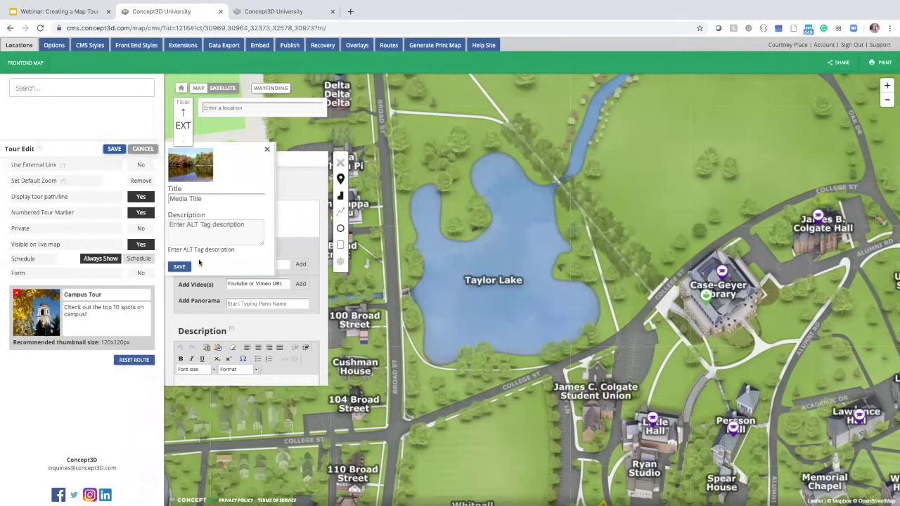
left_click(208, 298)
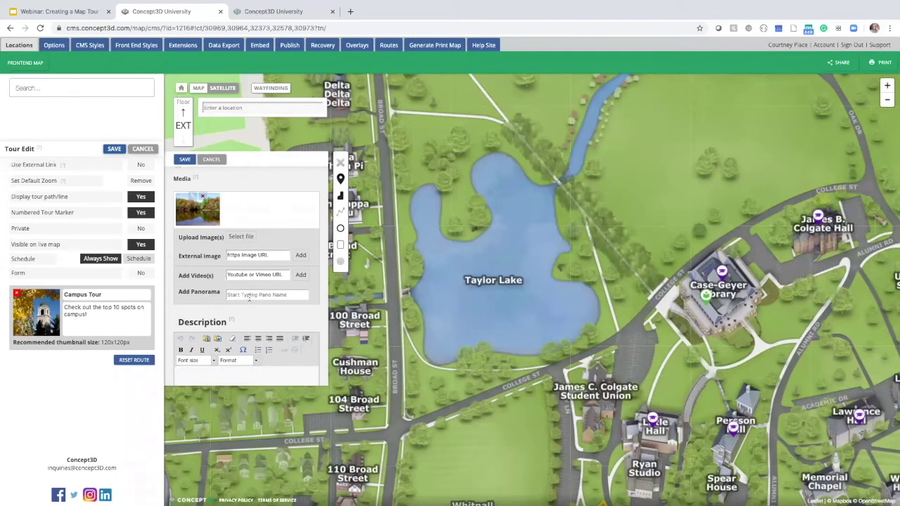
Place the Taylor Lake stop's marker on the lake's northeast shore, near the stream, and save the stop.
left_click(232, 295)
scroll(294, 252, "down", 1)
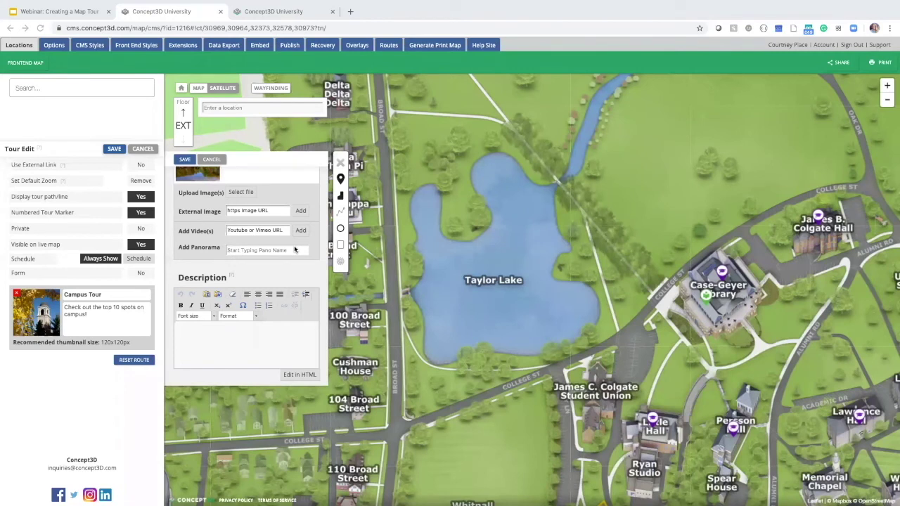
scroll(294, 250, "up", 3)
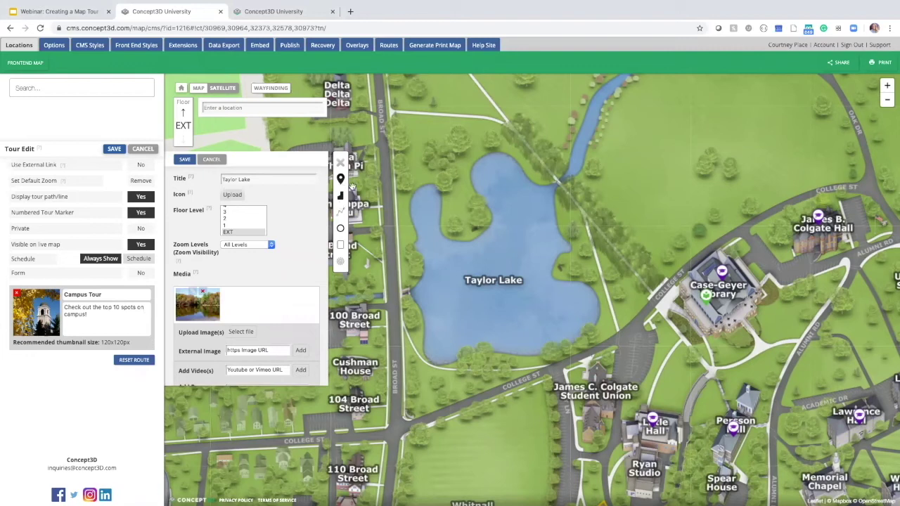
left_click(340, 178)
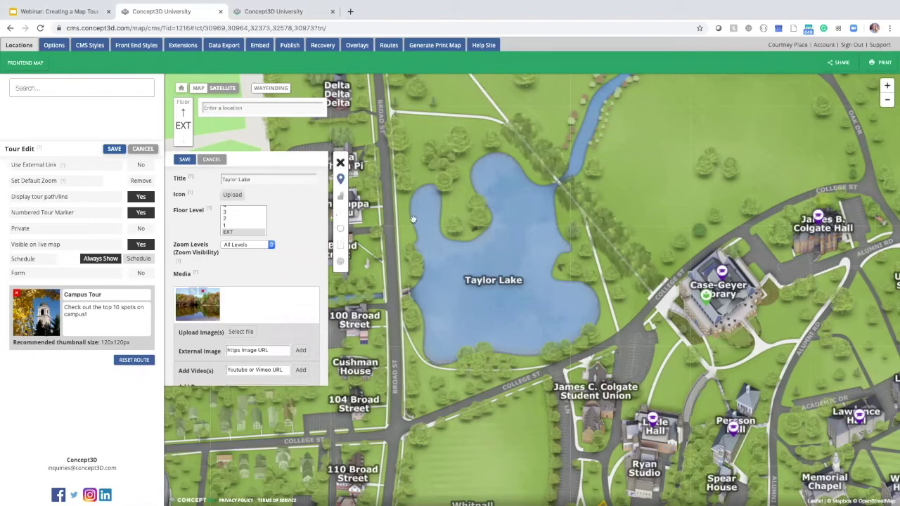
left_click(493, 262)
left_click(185, 159)
key("Return")
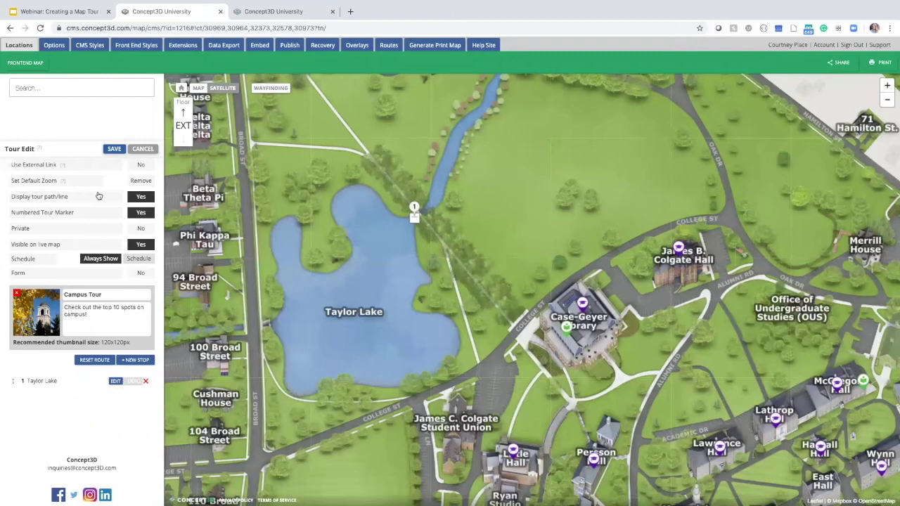
Add College Street Student Center and James B. Colegate Hall to the tour, and create a Student Union stop with an image and HTML description.
left_click(144, 200)
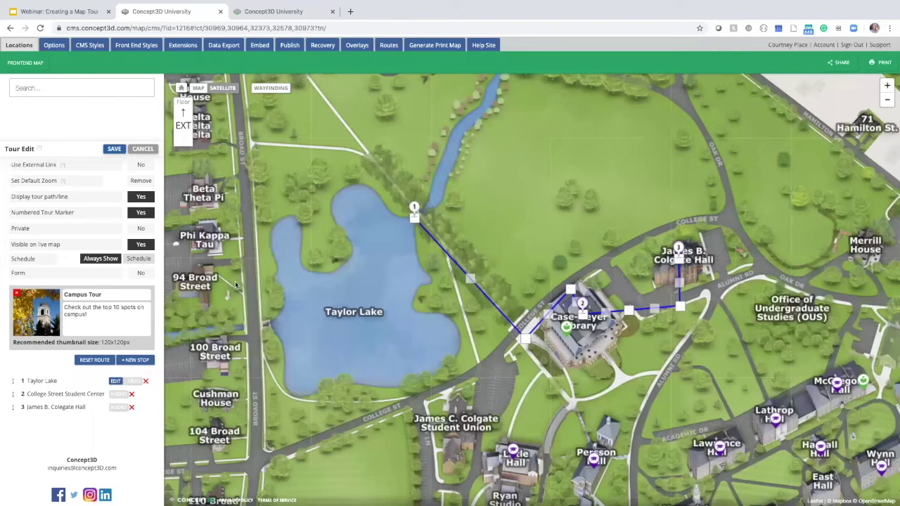
left_click_drag(517, 145, 417, 114)
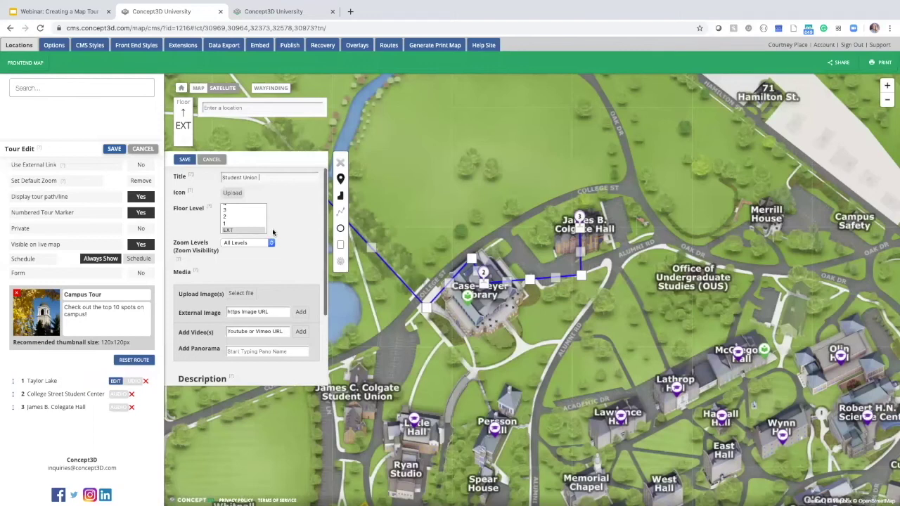
scroll(273, 232, "down", 2)
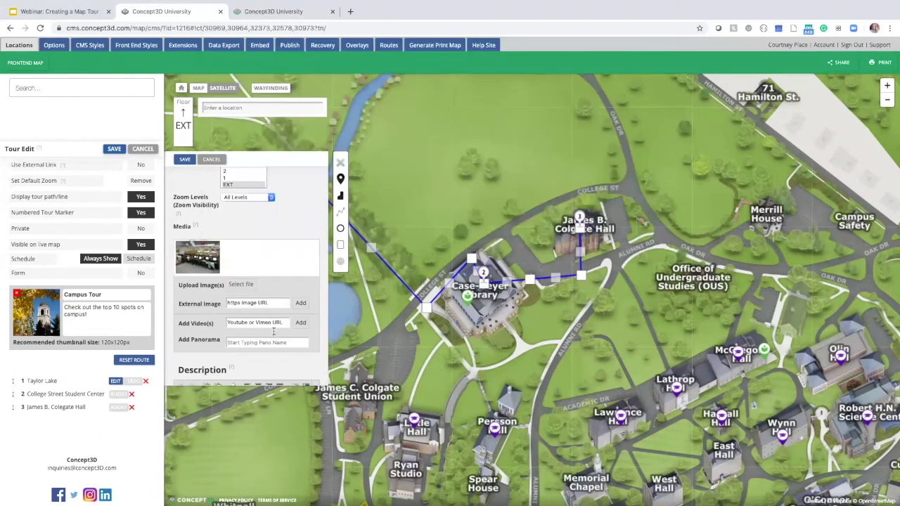
scroll(273, 330, "down", 2)
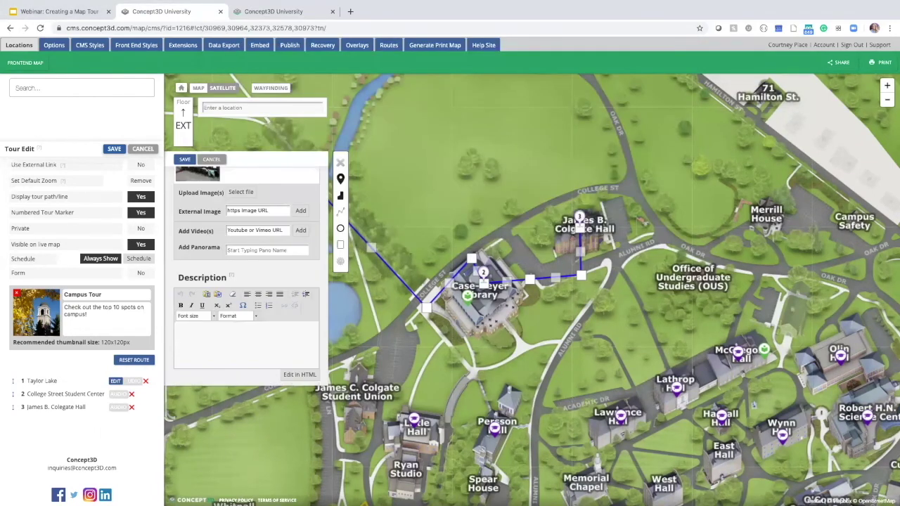
left_click(299, 374)
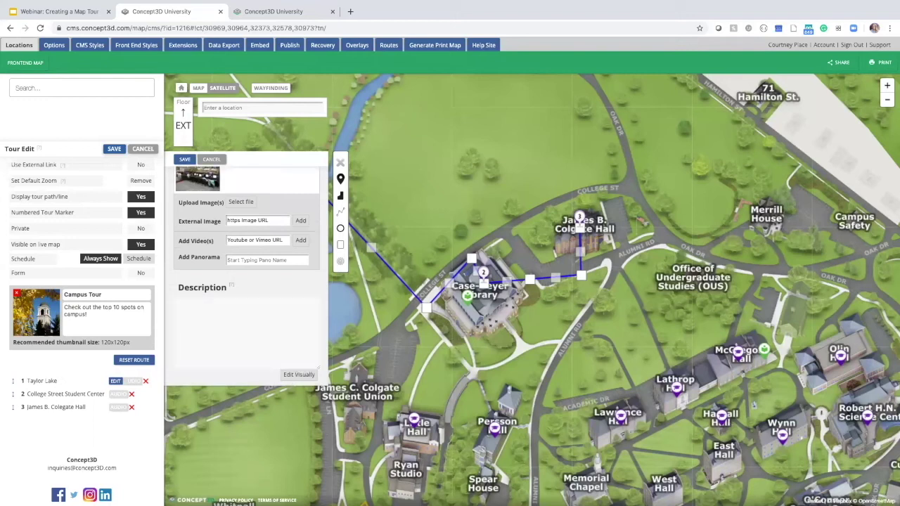
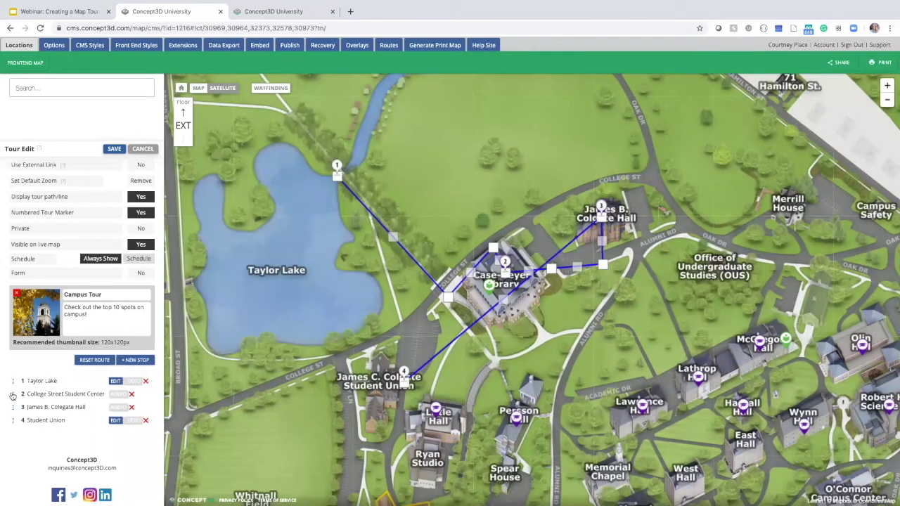
Move the College Street Student Center stop below James B. Colegate Hall and publish the Campus Tour.
left_click_drag(12, 396, 28, 410)
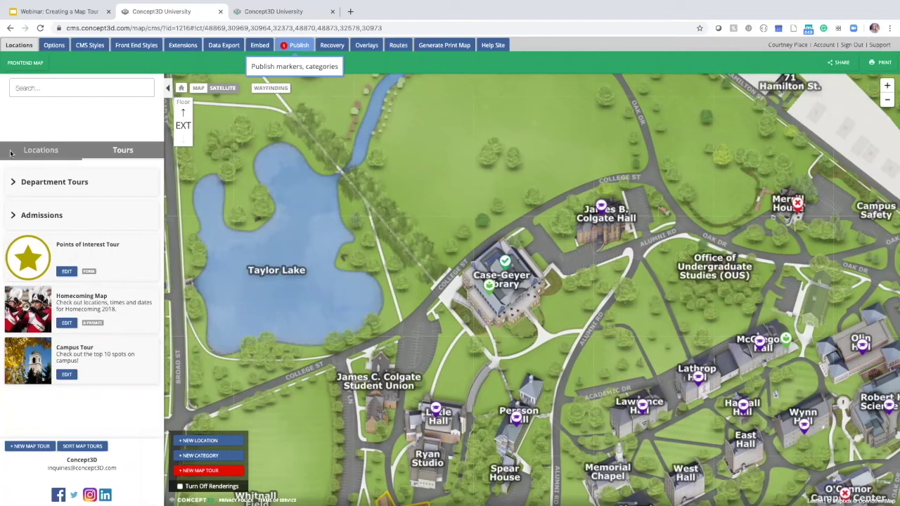
left_click(299, 45)
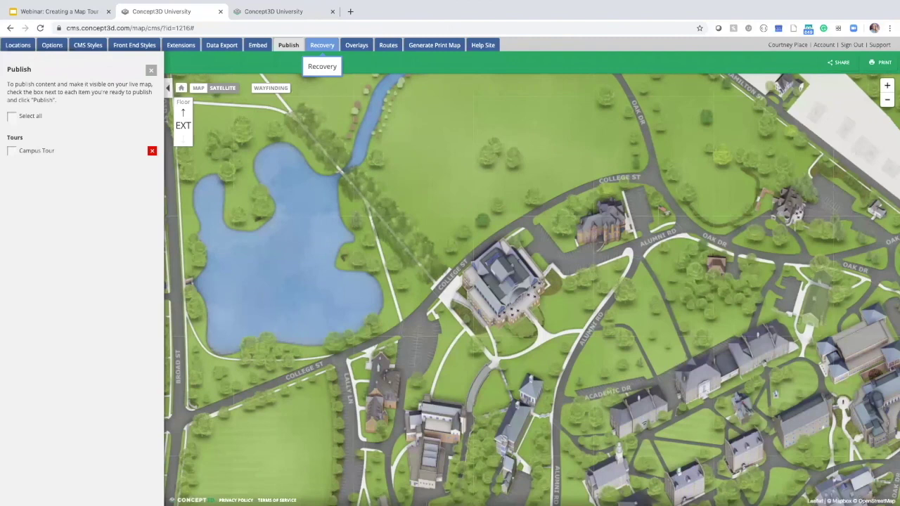
left_click(85, 115)
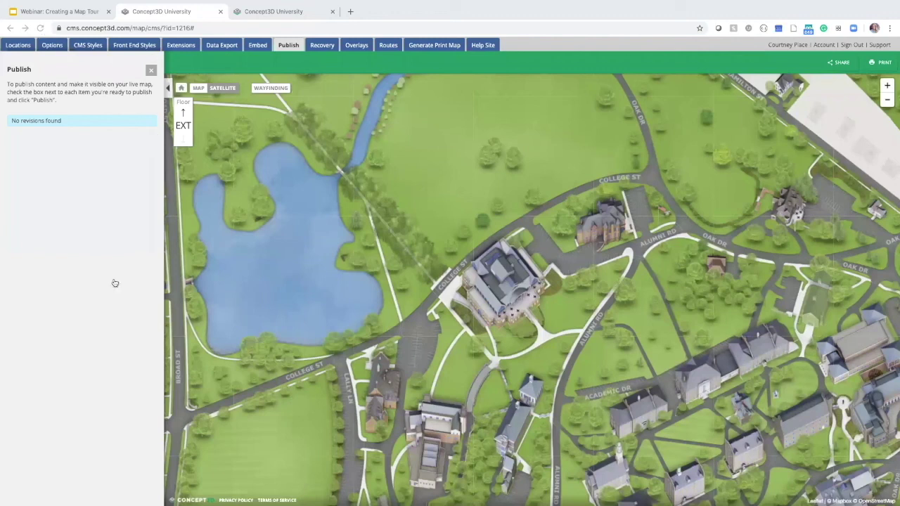
key("F5")
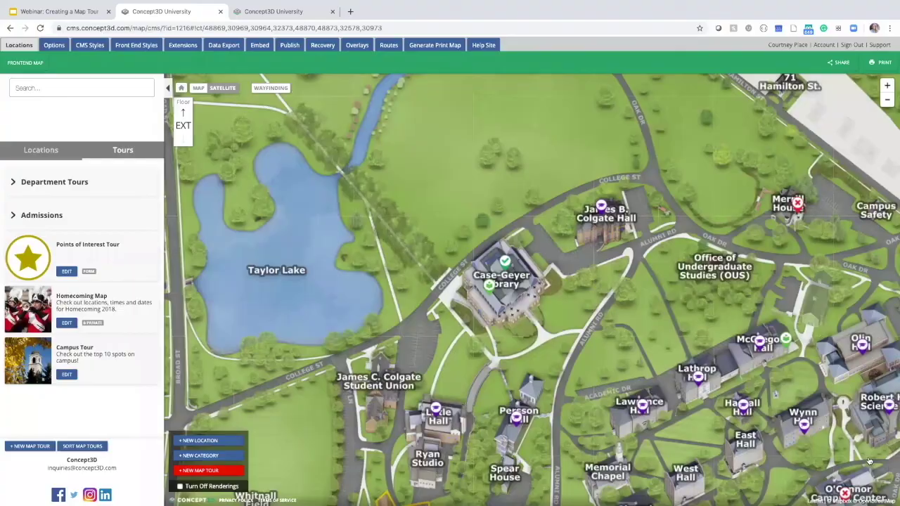
Review the Campus Tour's Student Union stop on the live map and look at the sorting and grouping options for map tours.
key("ctrl+Tab")
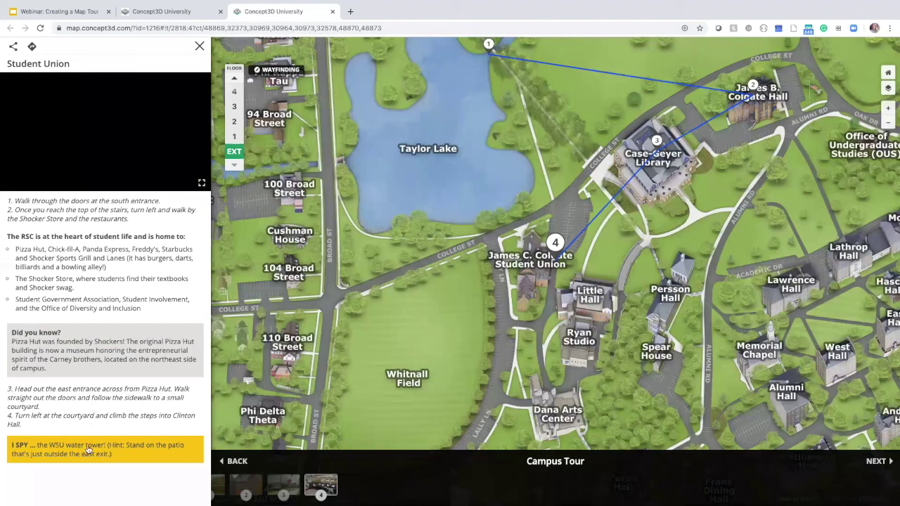
key("ctrl+shift+Tab")
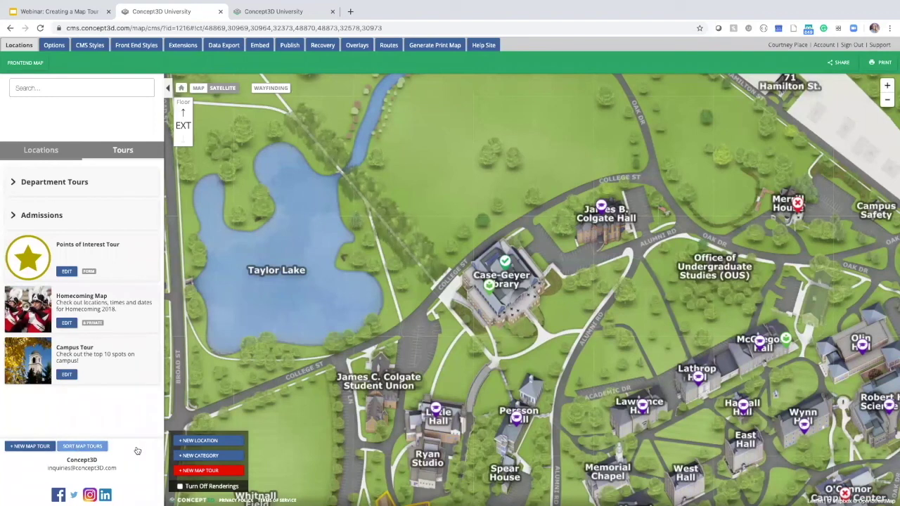
left_click(82, 446)
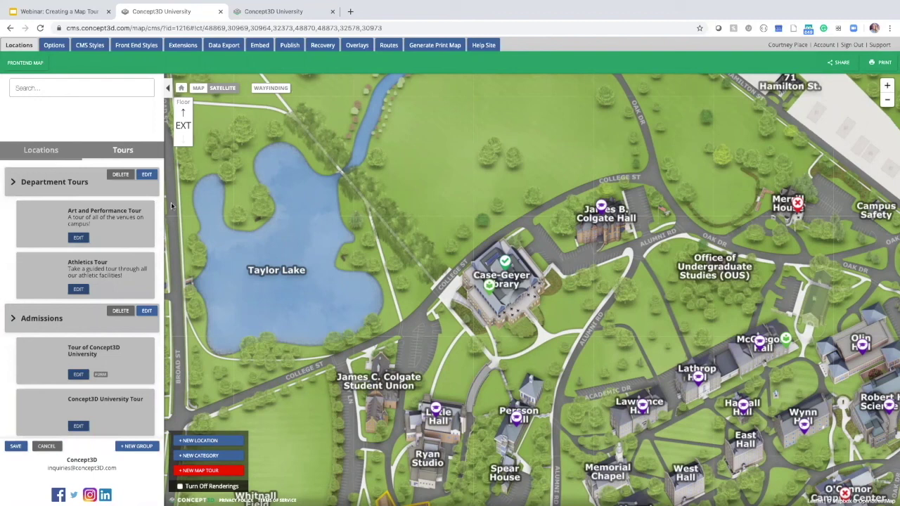
key("ctrl+Tab")
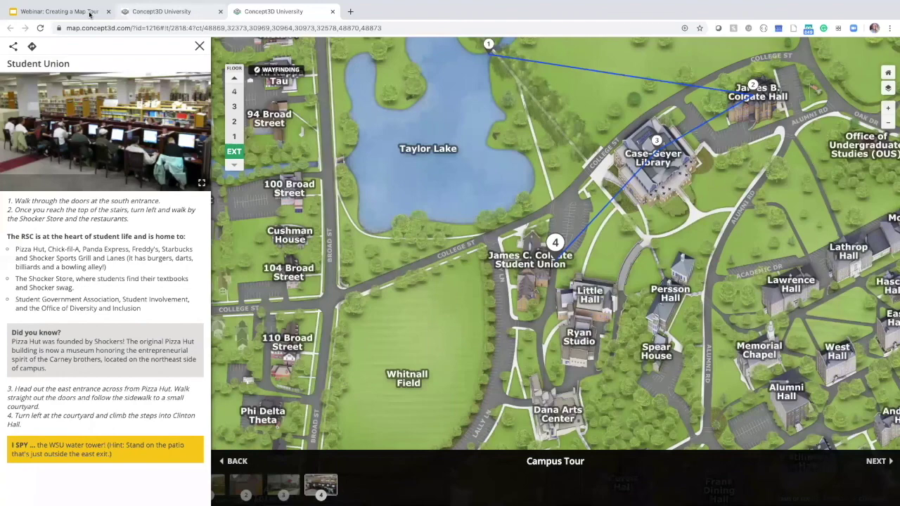